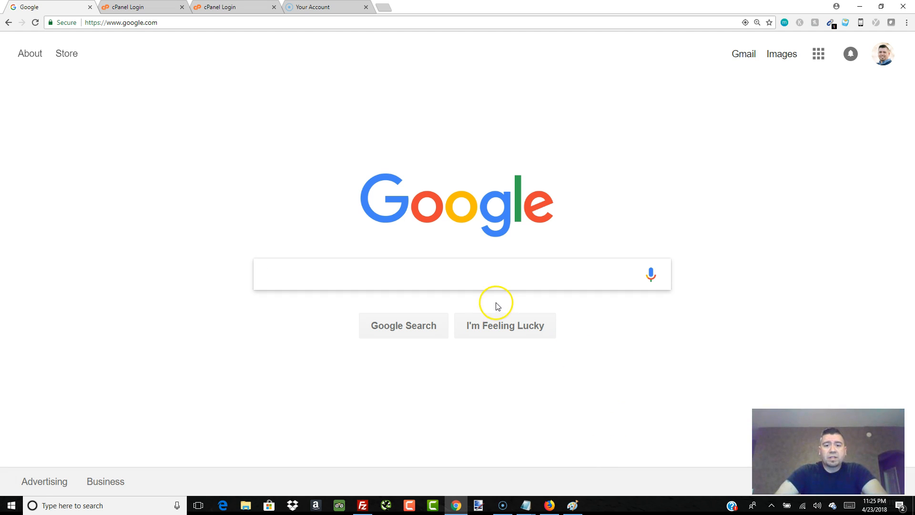
pyautogui.click(383, 267)
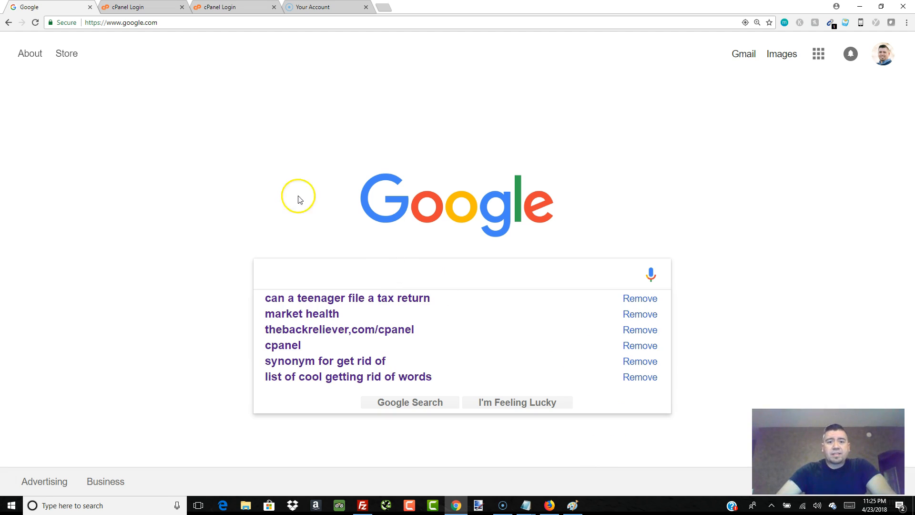
pyautogui.click(286, 165)
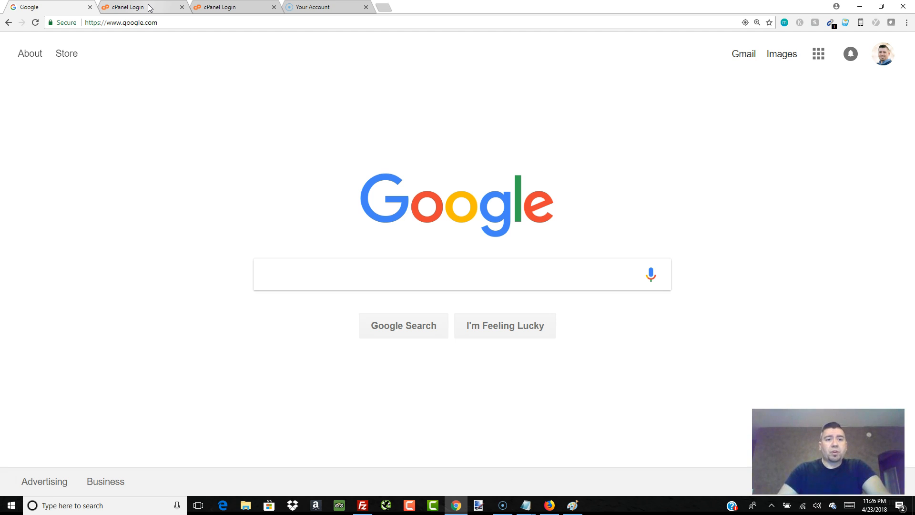
# Step: Switch to the logged-in cPanel tab and open the Email Accounts page
pyautogui.click(149, 8)
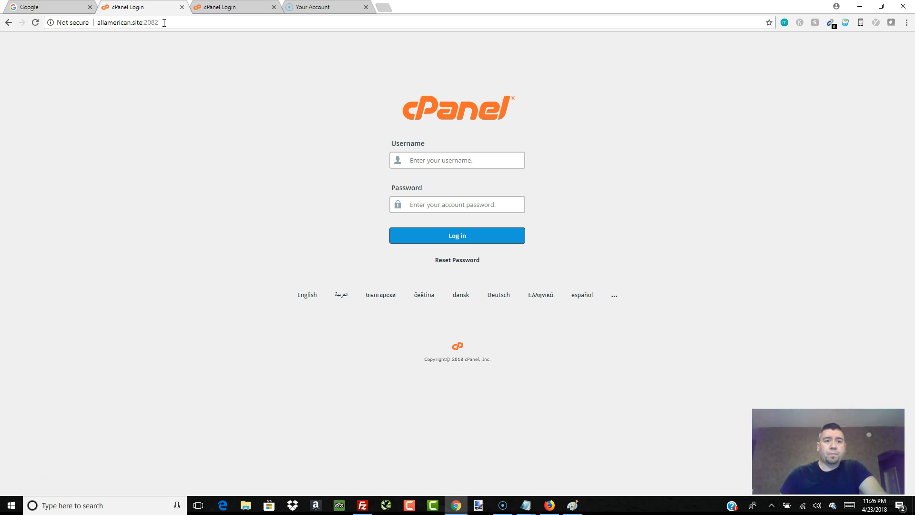
pyautogui.click(215, 7)
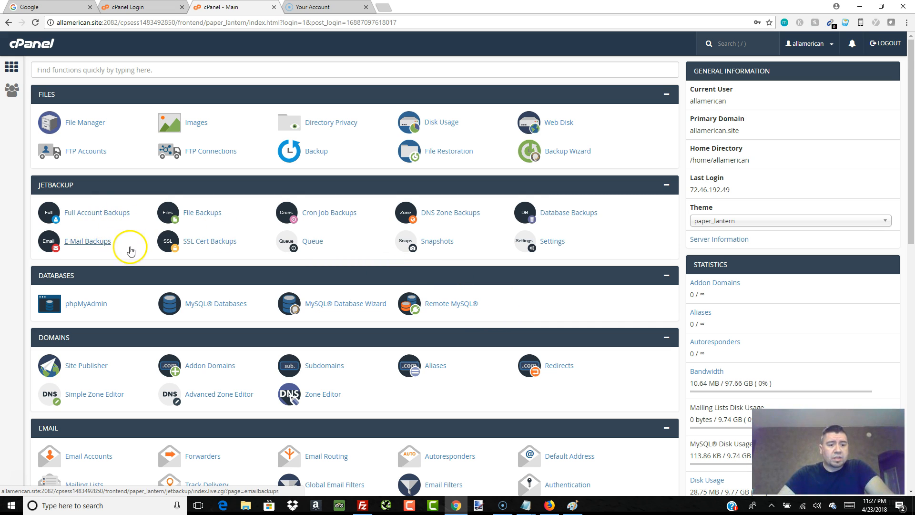
pyautogui.scroll(-3, 114, 258)
pyautogui.click(93, 313)
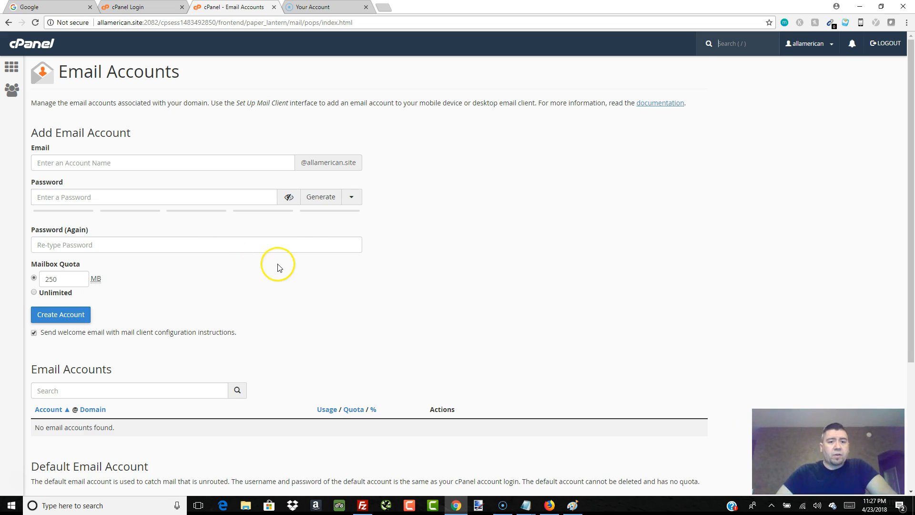
# Step: Enter the new mailbox's account name in the email field for the allamerican.site domain
pyautogui.click(103, 162)
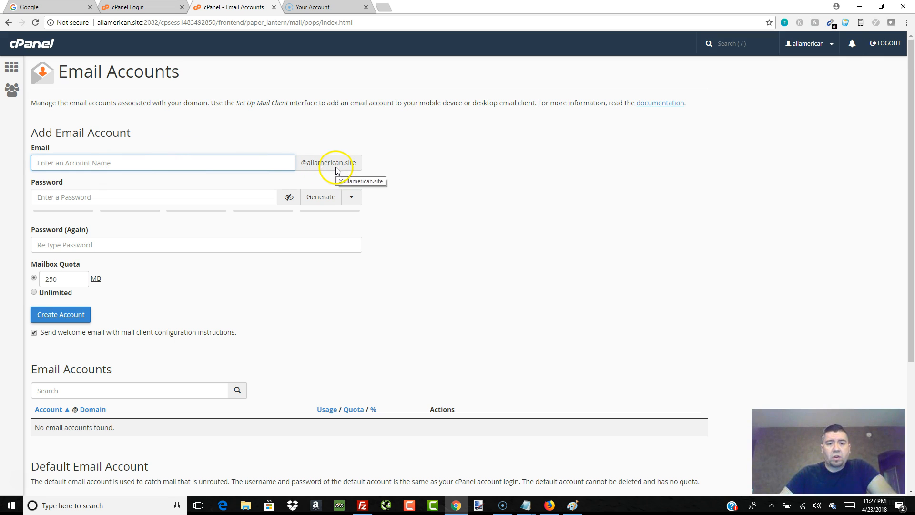
pyautogui.click(248, 163)
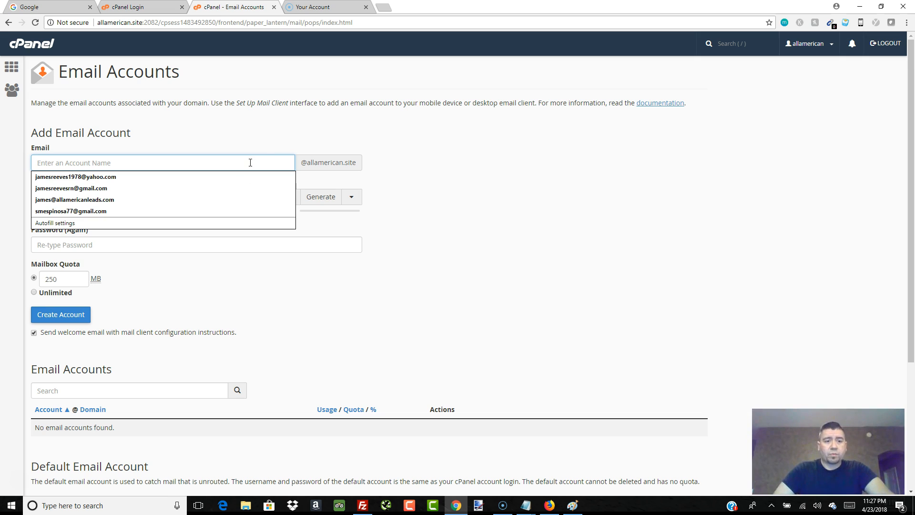
pyautogui.click(265, 131)
pyautogui.click(148, 164)
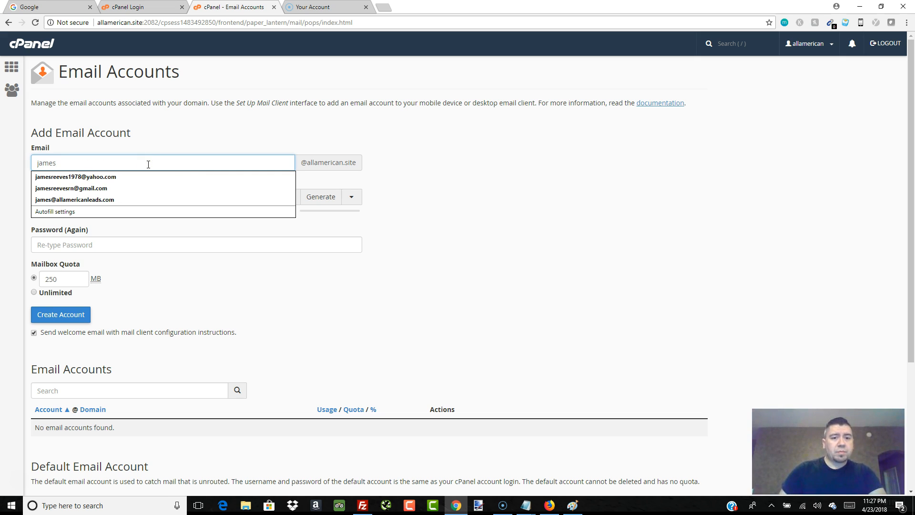
pyautogui.click(253, 143)
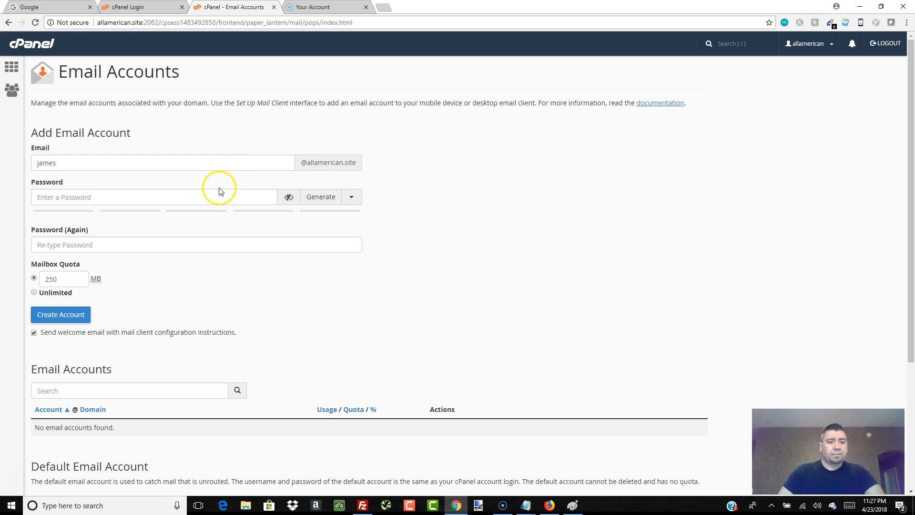
# Step: Enter the new account's password and retype it in the confirmation field
pyautogui.click(204, 196)
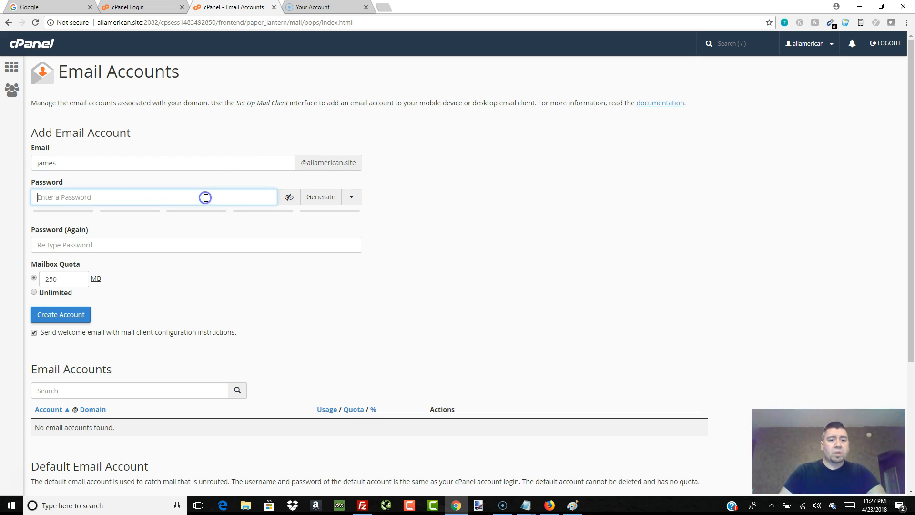
pyautogui.click(291, 202)
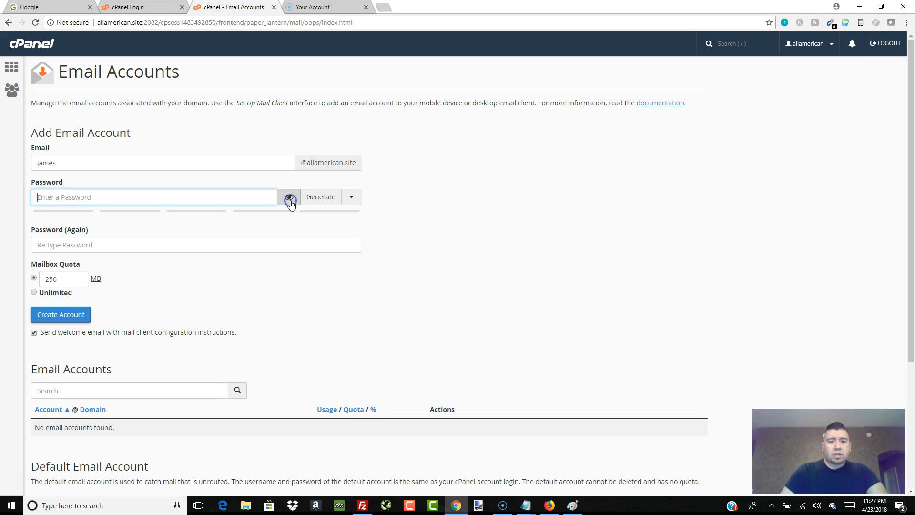
pyautogui.click(291, 201)
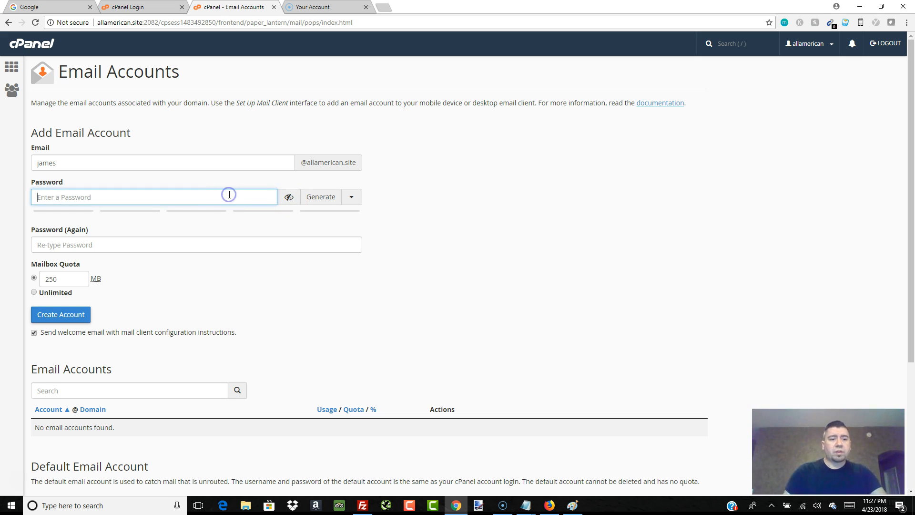
pyautogui.write('abcdefghij')
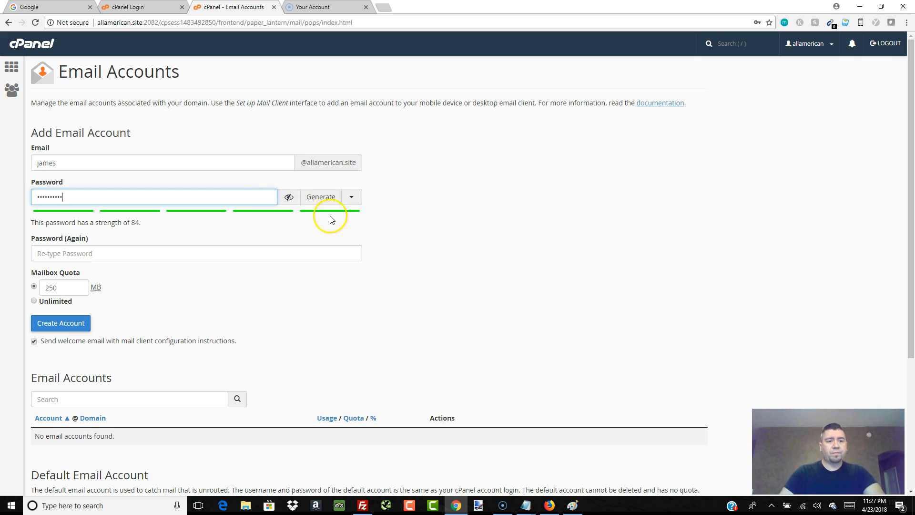
pyautogui.click(180, 253)
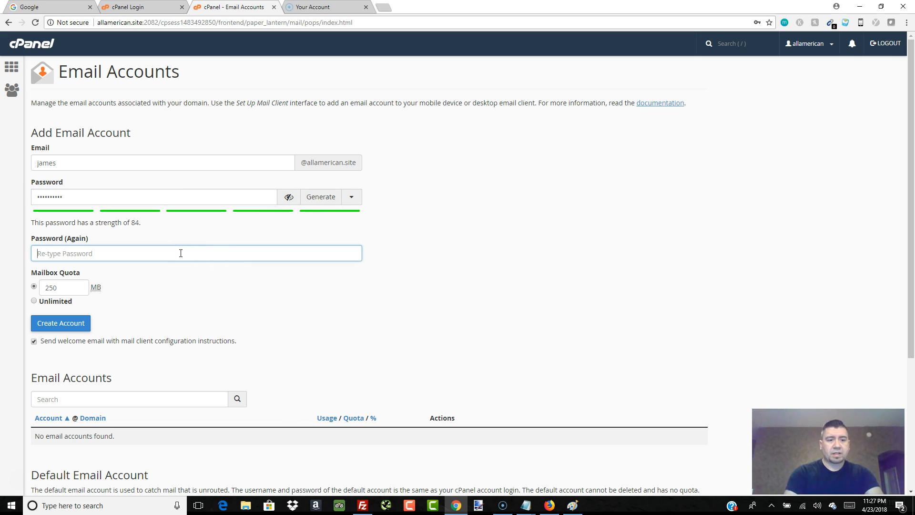
pyautogui.write('abcdefghij')
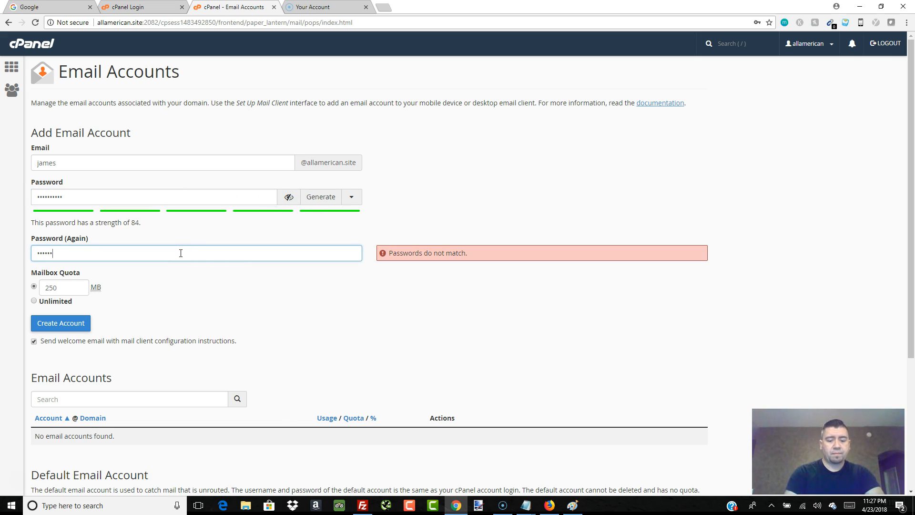
# Step: Create the email account with an unlimited mailbox quota and the welcome email option turned off
pyautogui.click(218, 294)
pyautogui.click(33, 300)
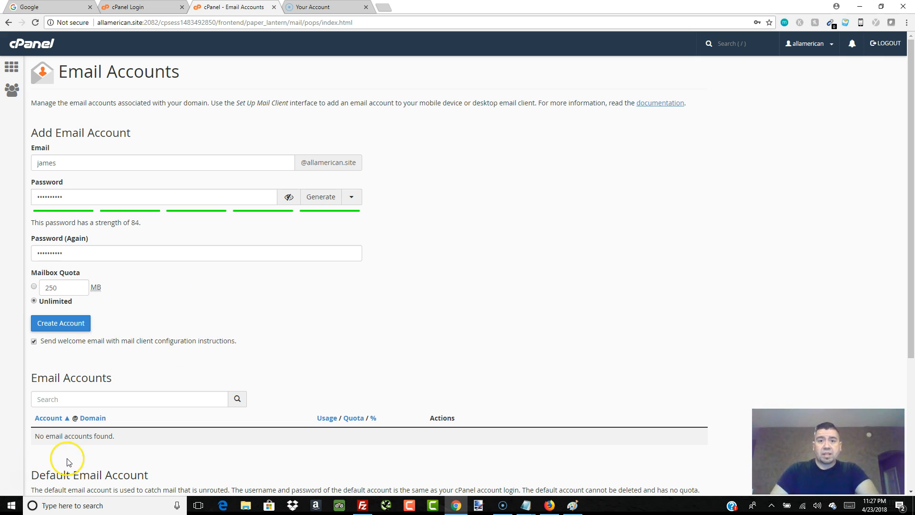
pyautogui.click(108, 488)
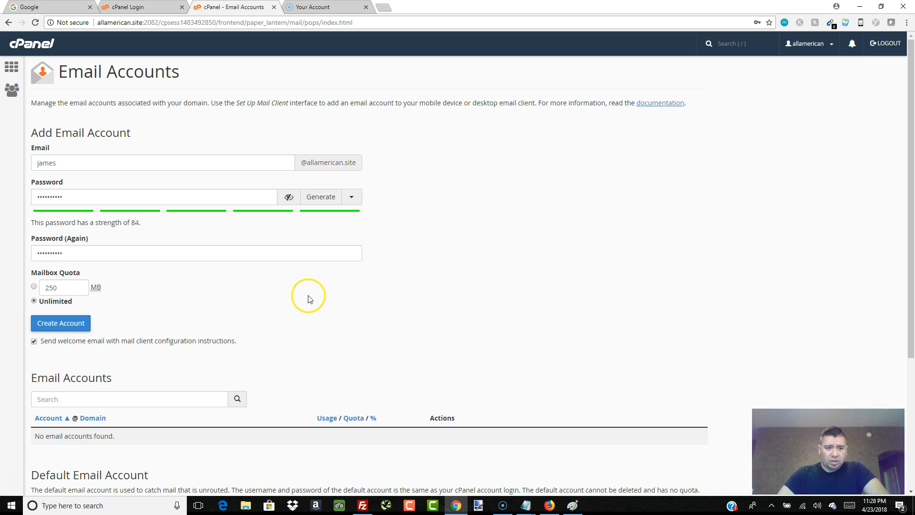
pyautogui.click(34, 342)
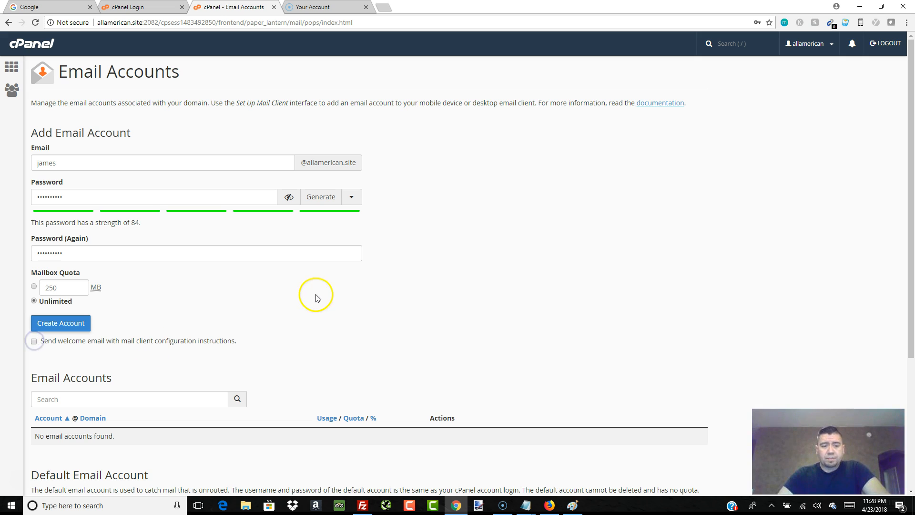
pyautogui.click(61, 328)
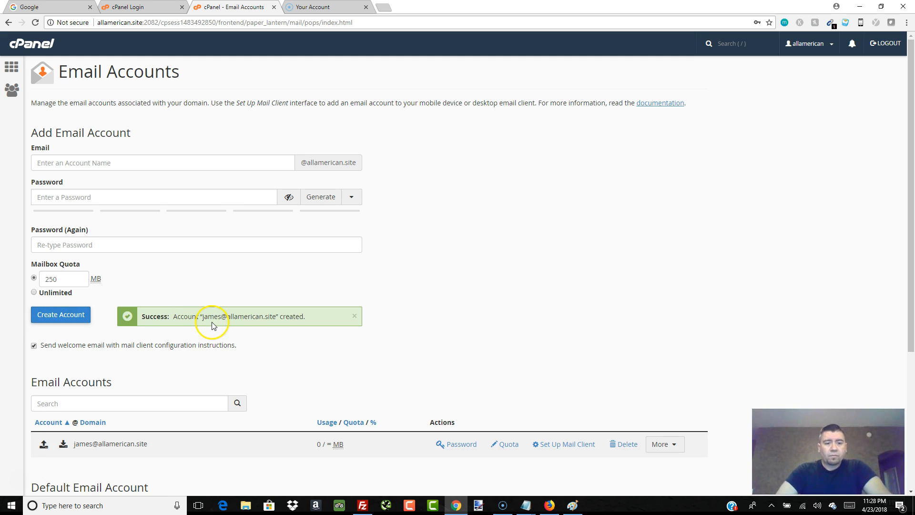
# Step: Open allamerican.site/webmail in the browser's address bar
pyautogui.scroll(-3, 288, 327)
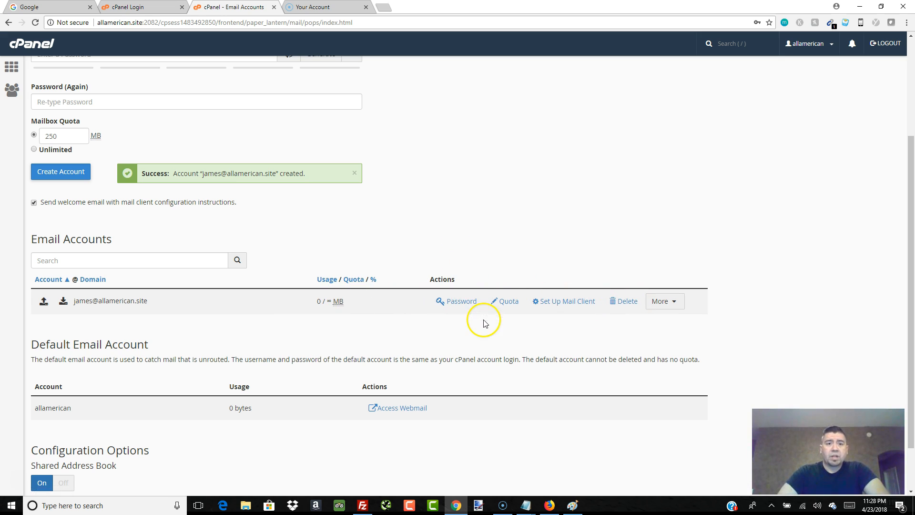
pyautogui.scroll(3, 470, 234)
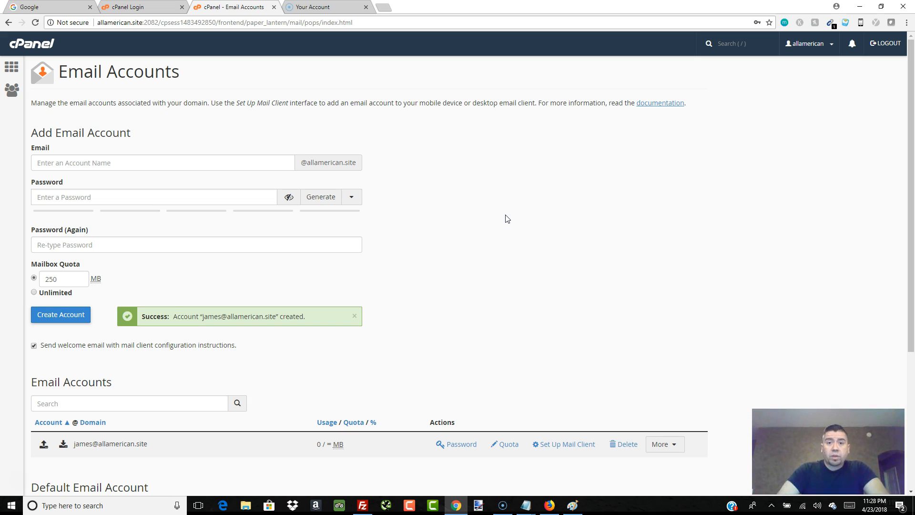
pyautogui.scroll(-4, 506, 219)
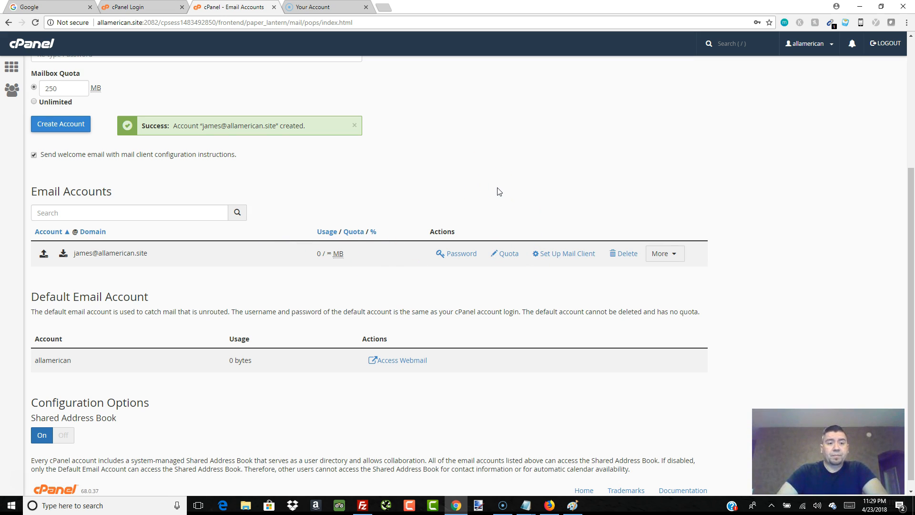
pyautogui.scroll(4, 499, 191)
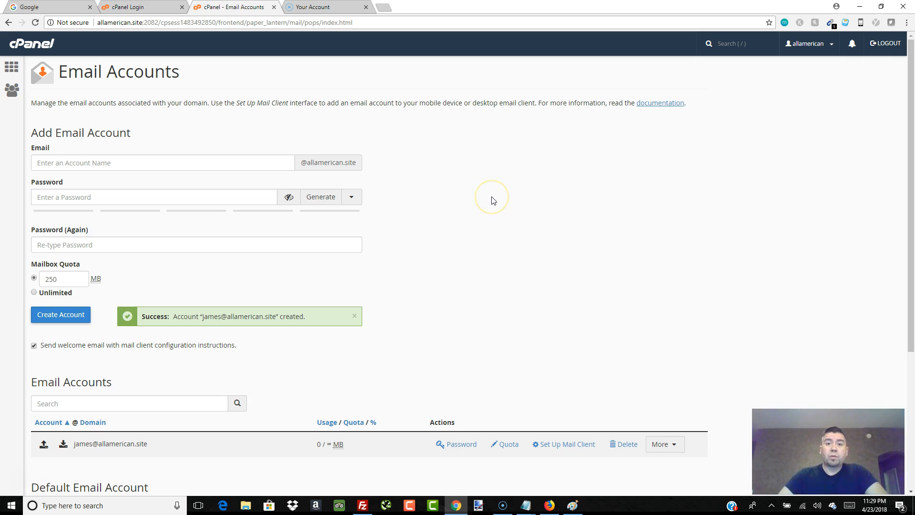
pyautogui.click(336, 24)
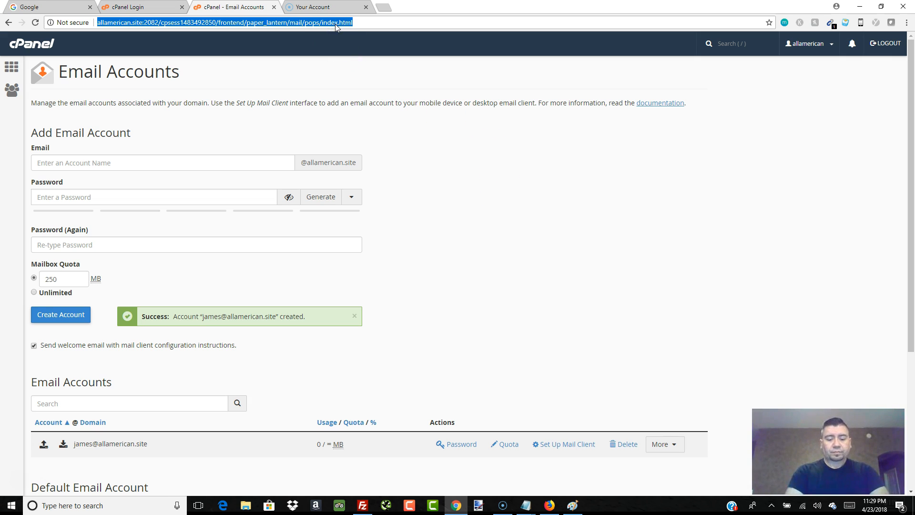
pyautogui.write('allamerican.site/webmail')
pyautogui.press('Return')
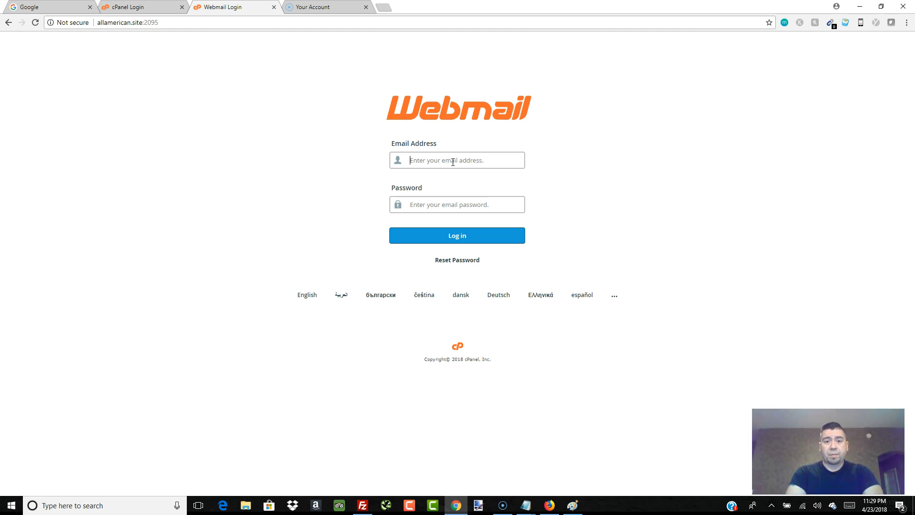
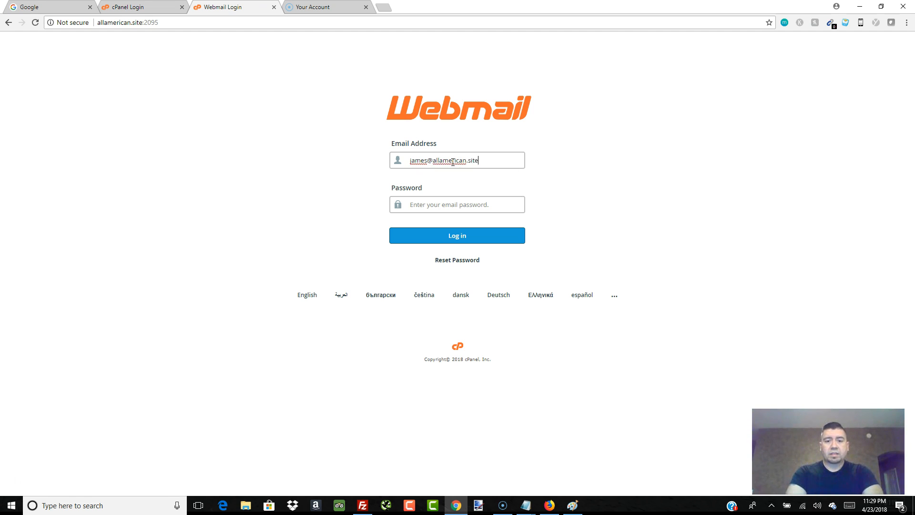
# Step: Log in to Webmail with the new account's e-mail address and password
pyautogui.press('Tab')
pyautogui.write('p')
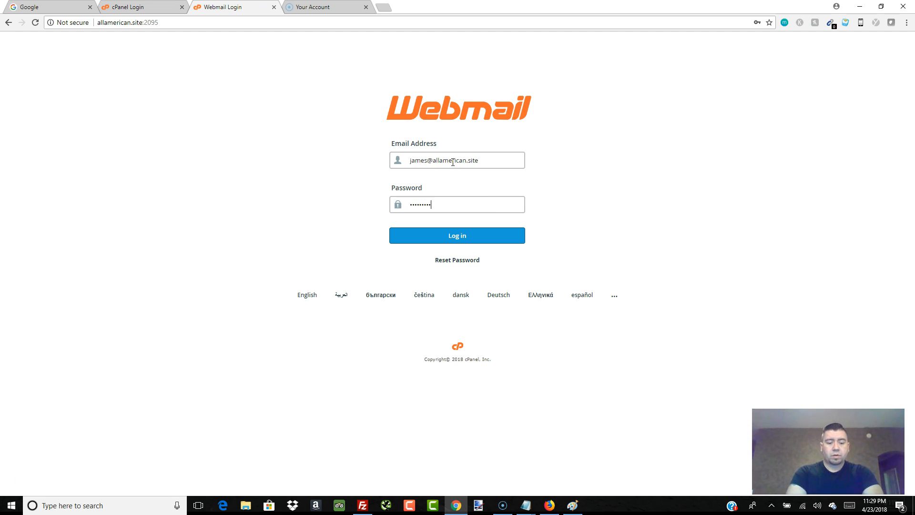
pyautogui.press('Return')
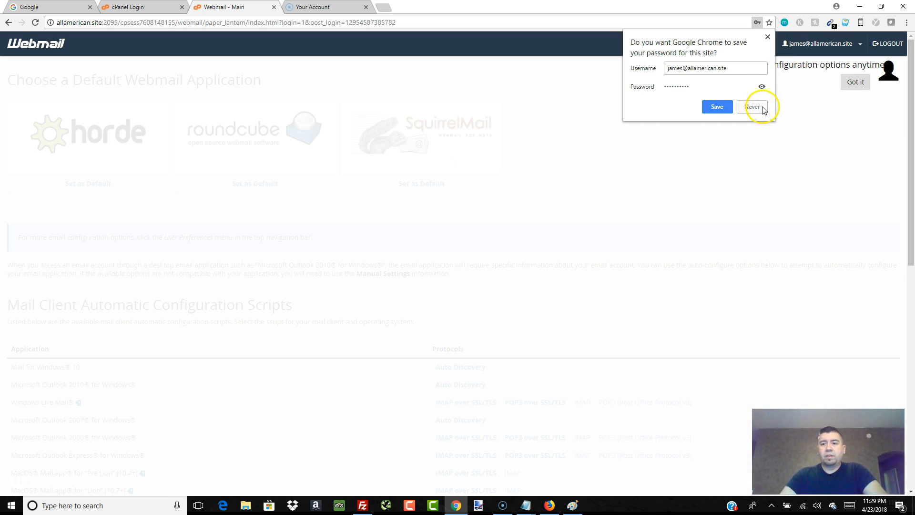
# Step: Dismiss the save-password prompt and configuration tip, then open the Horde webmail client
pyautogui.click(767, 37)
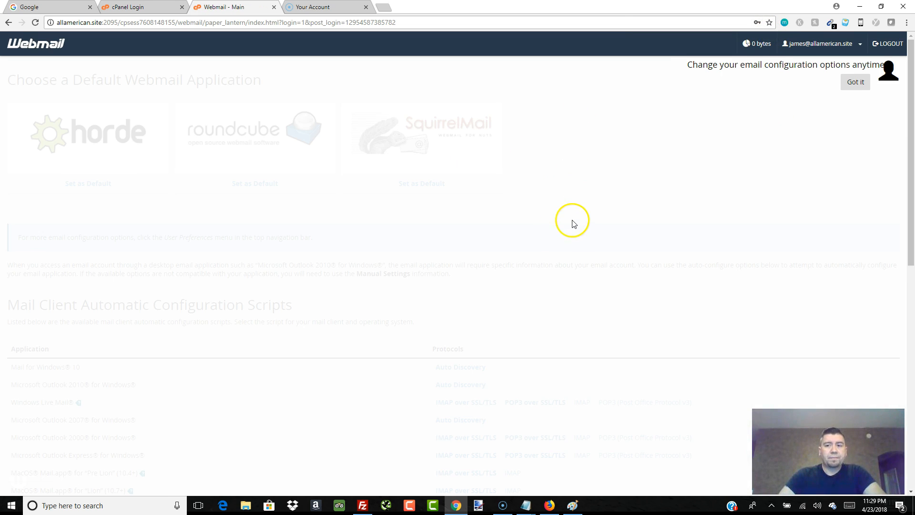
pyautogui.click(855, 82)
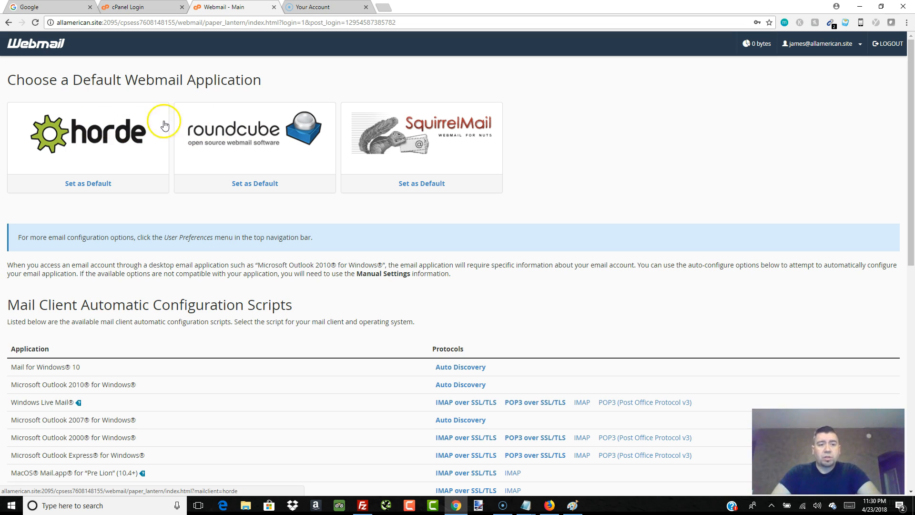
pyautogui.click(87, 137)
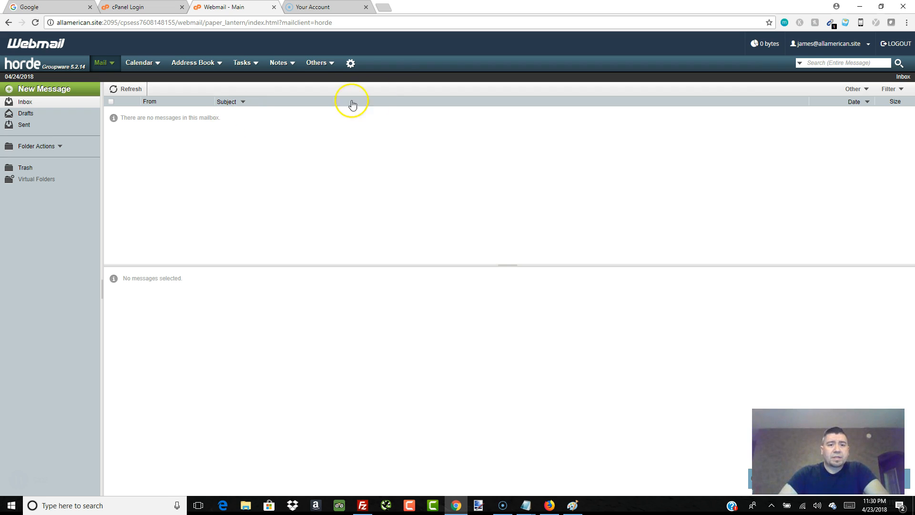
# Step: Go back to the Choose a Default Webmail Application page
pyautogui.moveTo(100, 71)
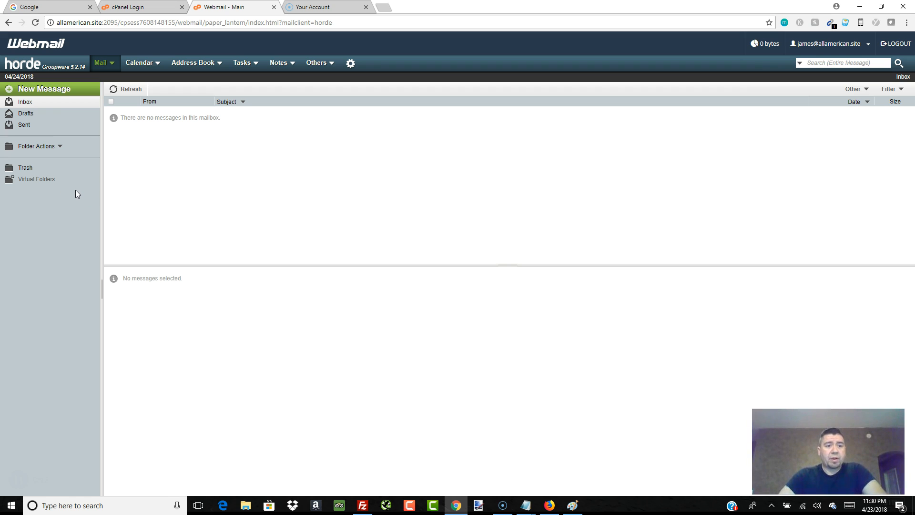
pyautogui.click(6, 22)
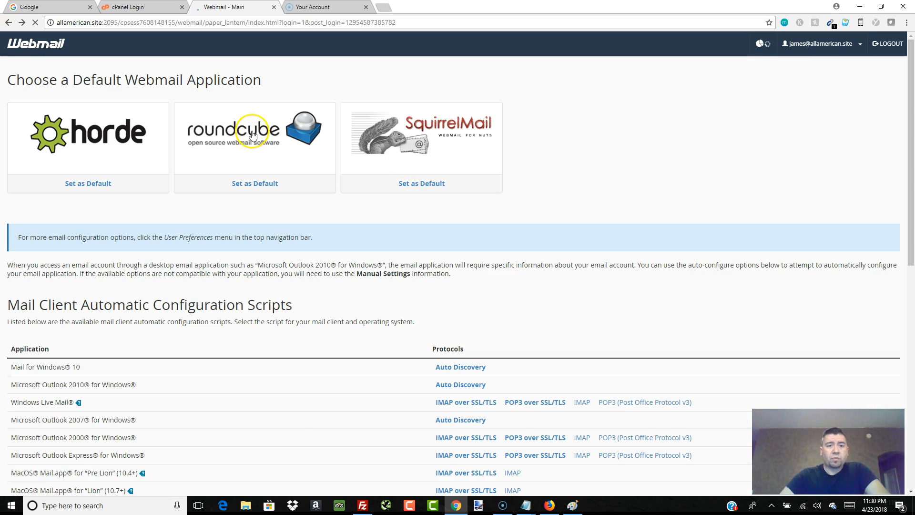
# Step: Open the Roundcube client and then the SquirrelMail client, returning to the default webmail application page after each
pyautogui.click(247, 126)
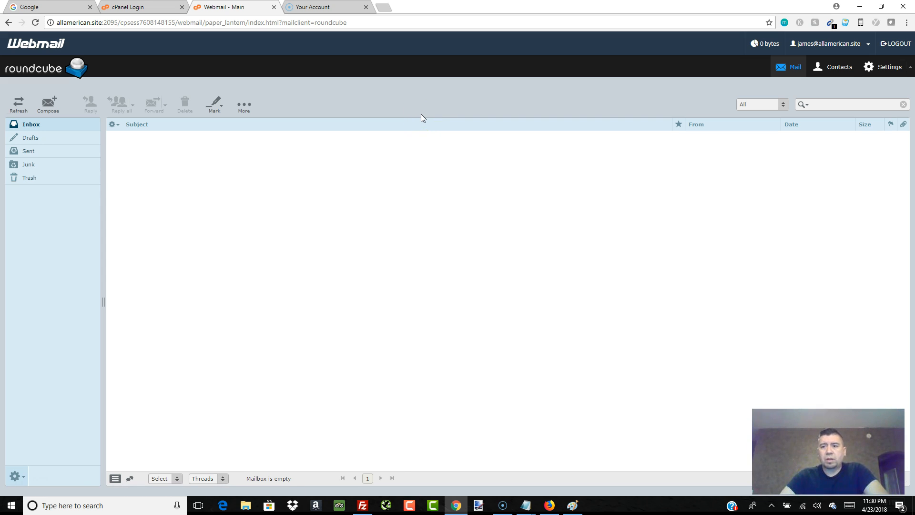
pyautogui.click(8, 22)
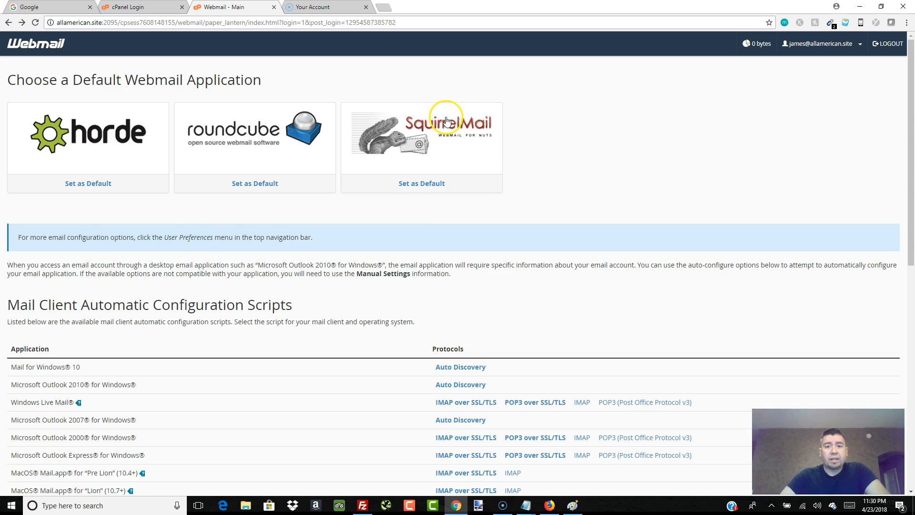
pyautogui.click(447, 120)
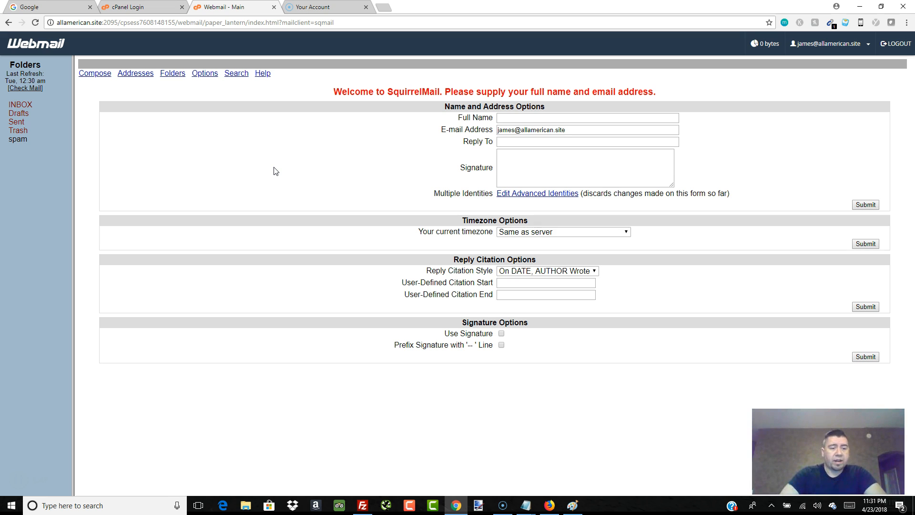
pyautogui.click(276, 170)
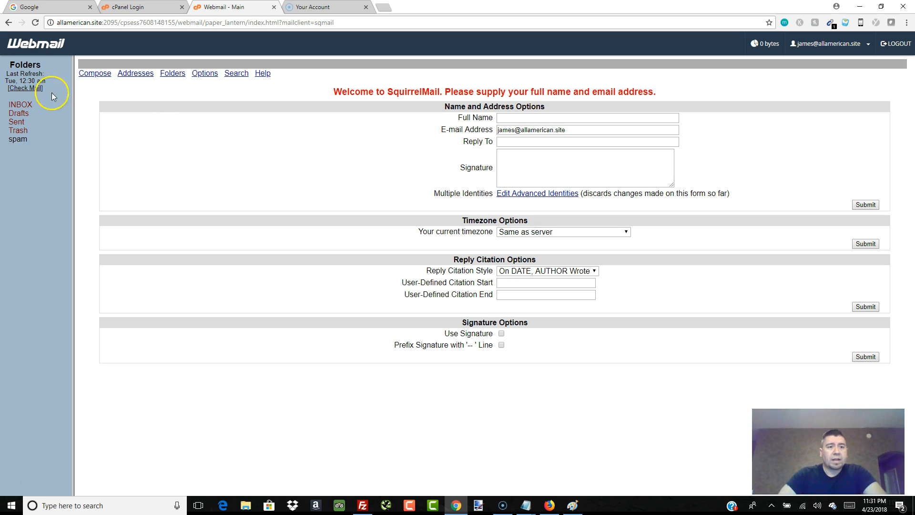
pyautogui.click(9, 23)
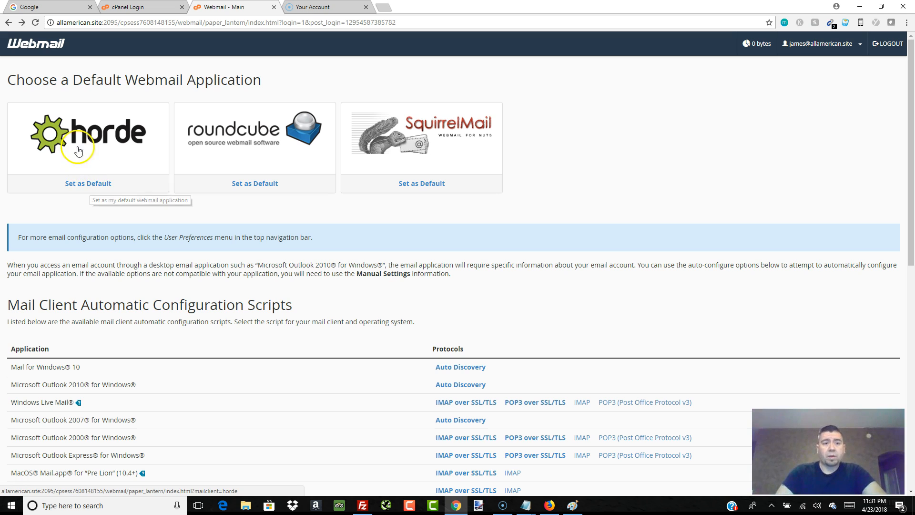
# Step: Open the Horde client and browse its Address Book, Tasks, Notes and Others menus
pyautogui.click(82, 131)
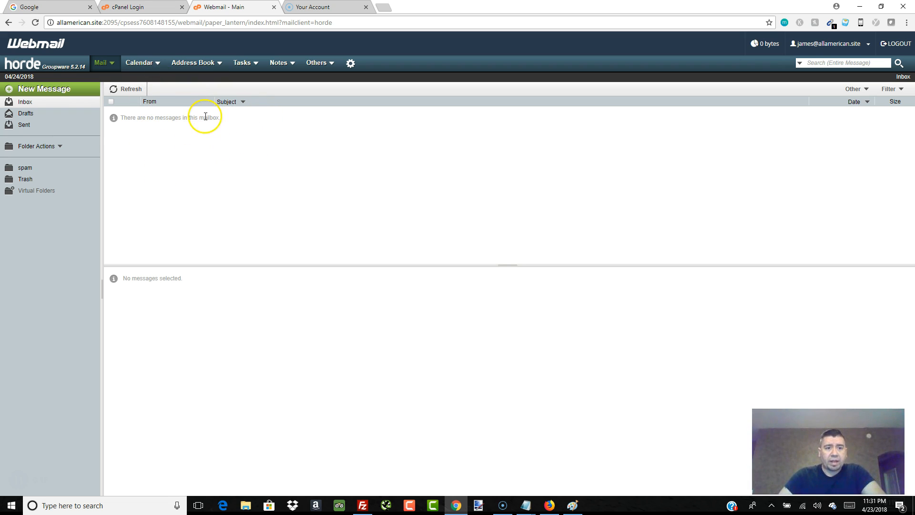
pyautogui.moveTo(198, 64)
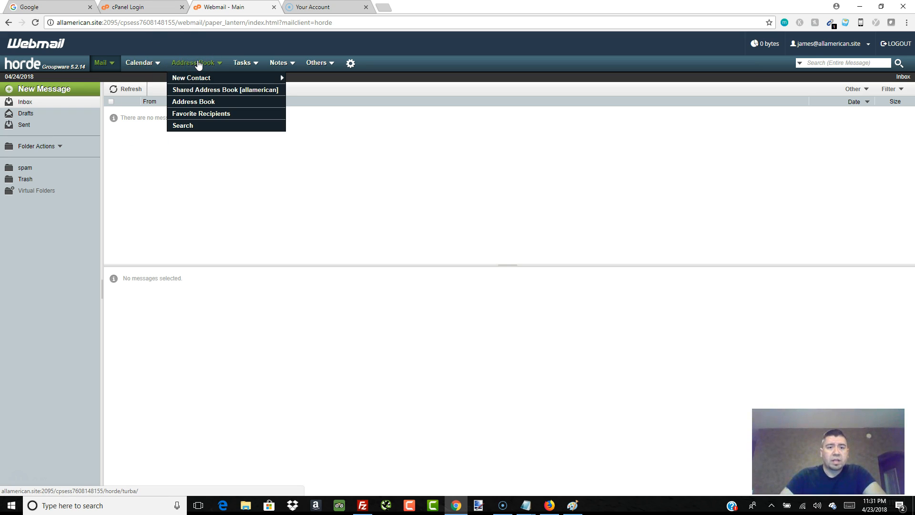
pyautogui.moveTo(247, 64)
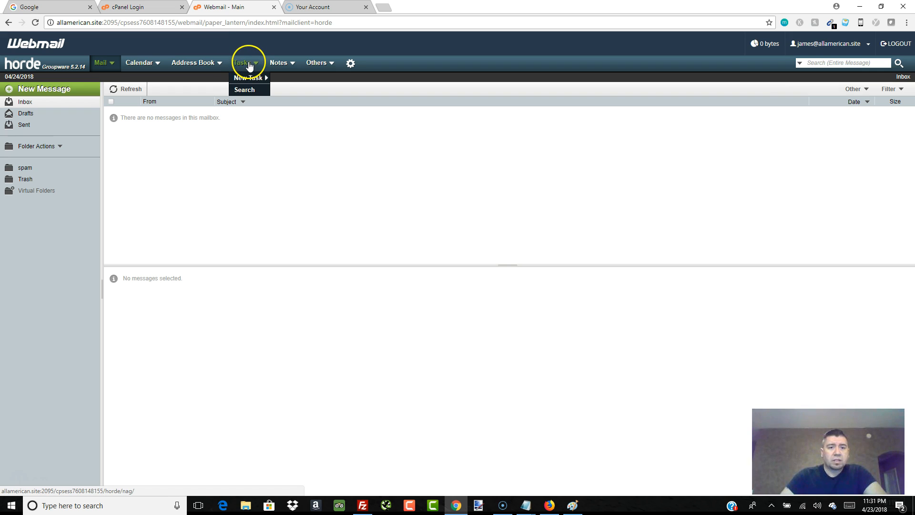
pyautogui.moveTo(276, 67)
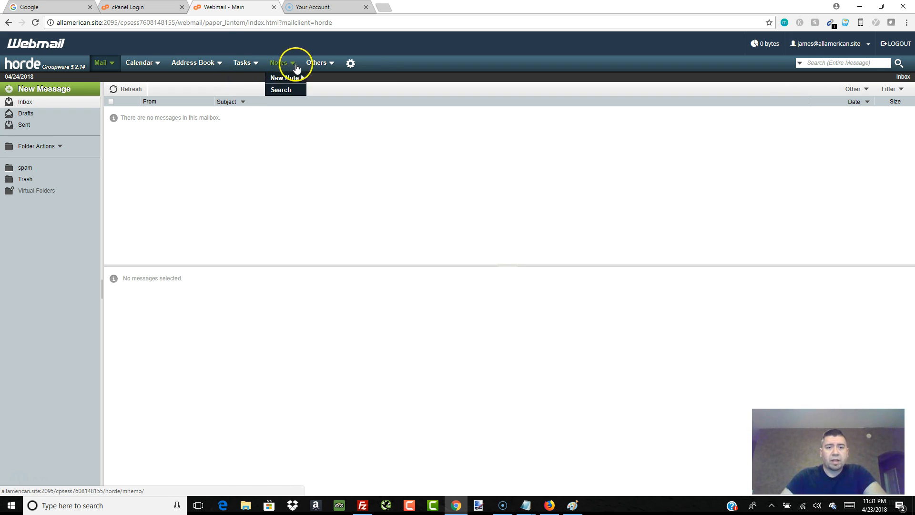
pyautogui.moveTo(316, 67)
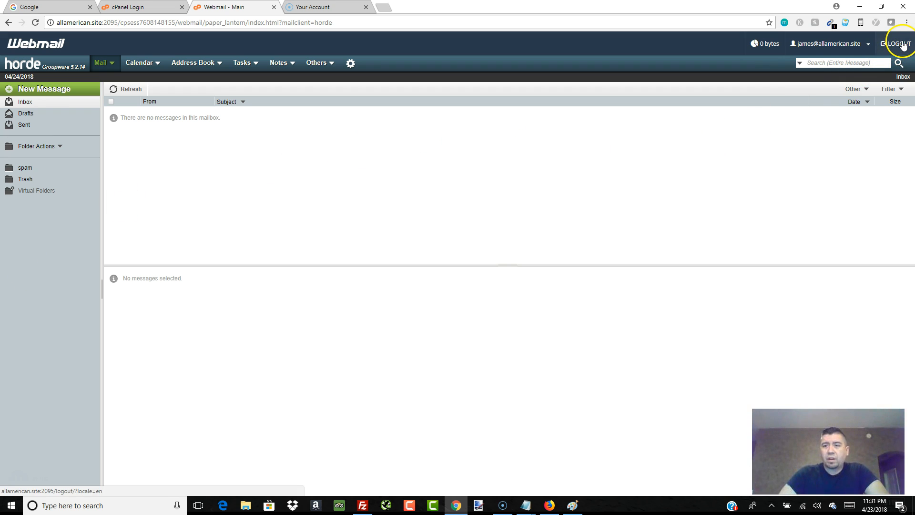
# Step: Open the account menu listing the webmail clients and mailbox settings
pyautogui.click(869, 45)
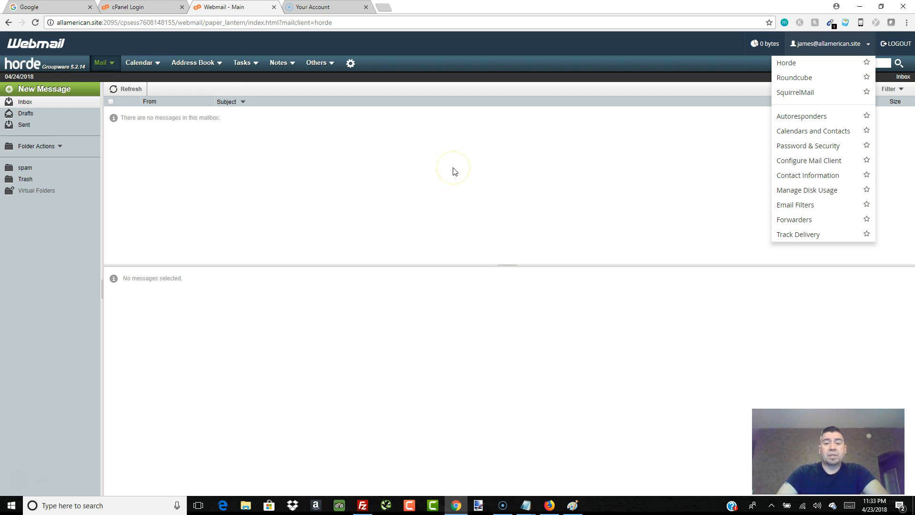
pyautogui.click(500, 181)
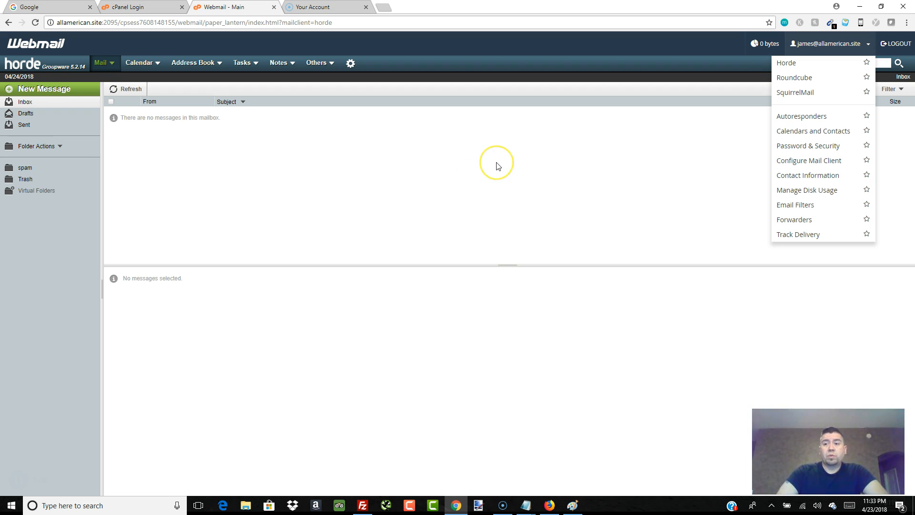
pyautogui.click(481, 169)
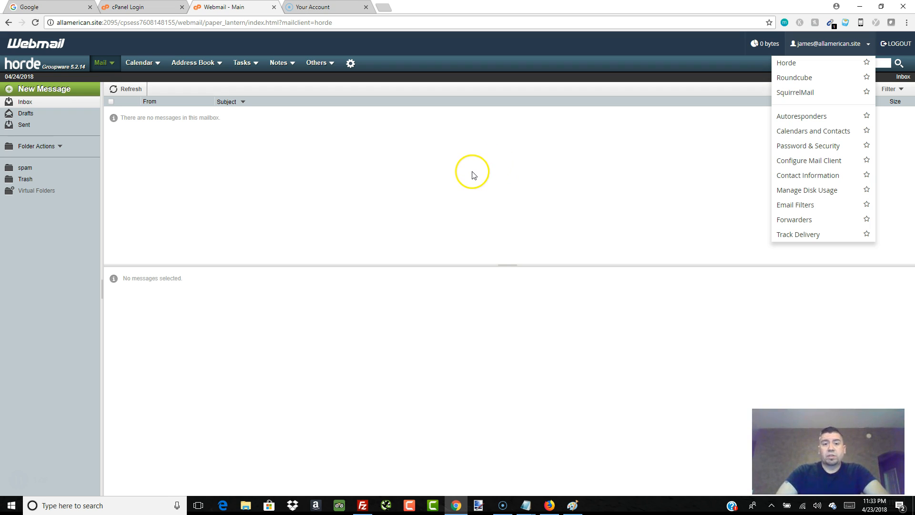